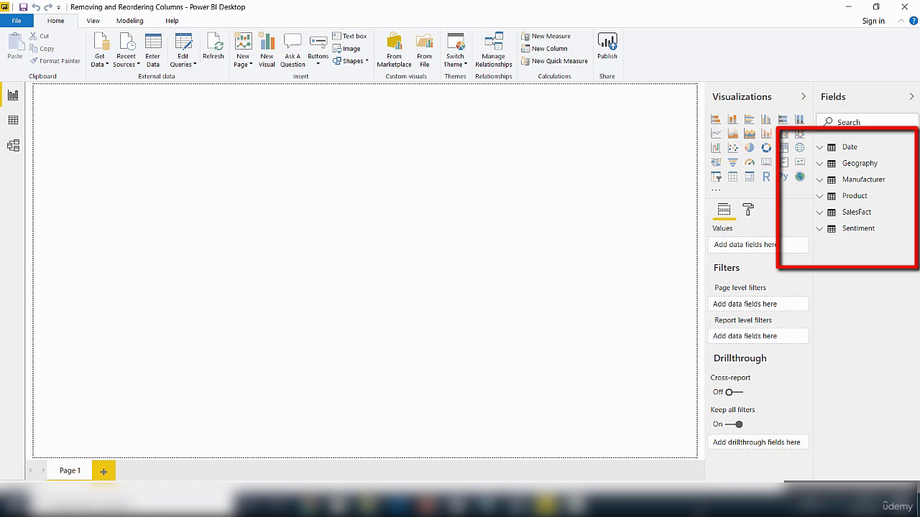
Open the Power Query Editor and display the Date query
{"action": "left_click", "coordinate": [193, 64]}
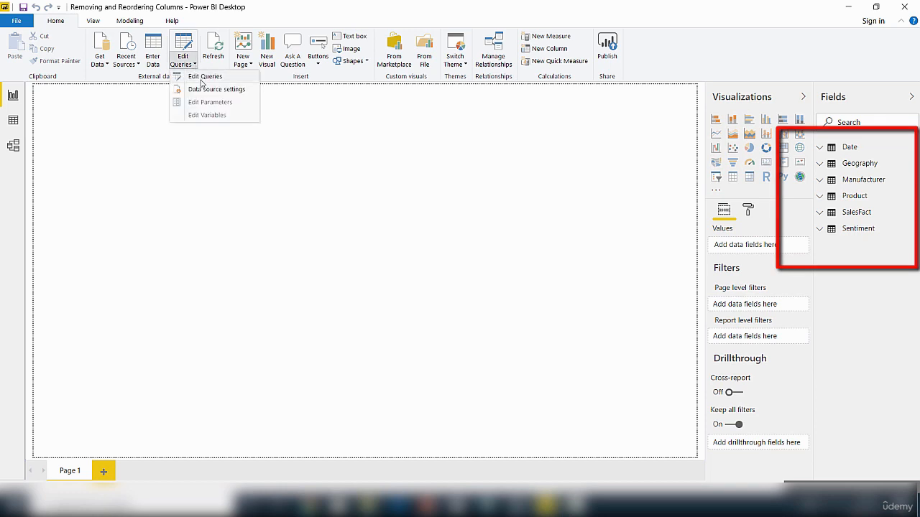
{"action": "left_click", "coordinate": [202, 80]}
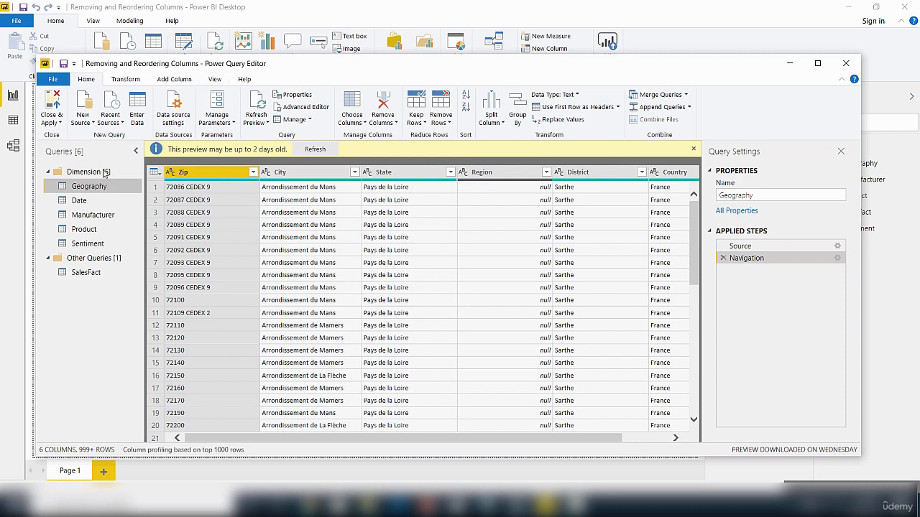
{"action": "left_click", "coordinate": [81, 201]}
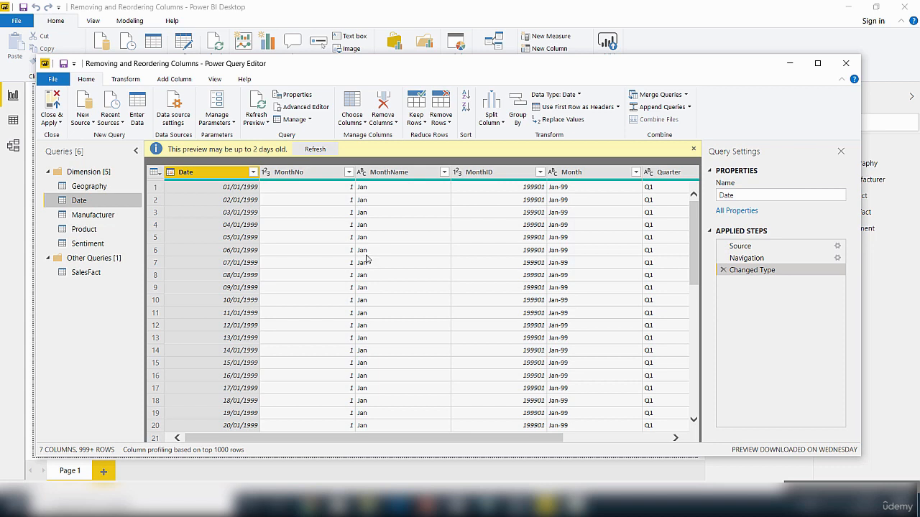
Remove the MonthNo and MonthID columns from the Date query
{"action": "left_click", "coordinate": [304, 173]}
{"action": "right_click", "coordinate": [303, 177]}
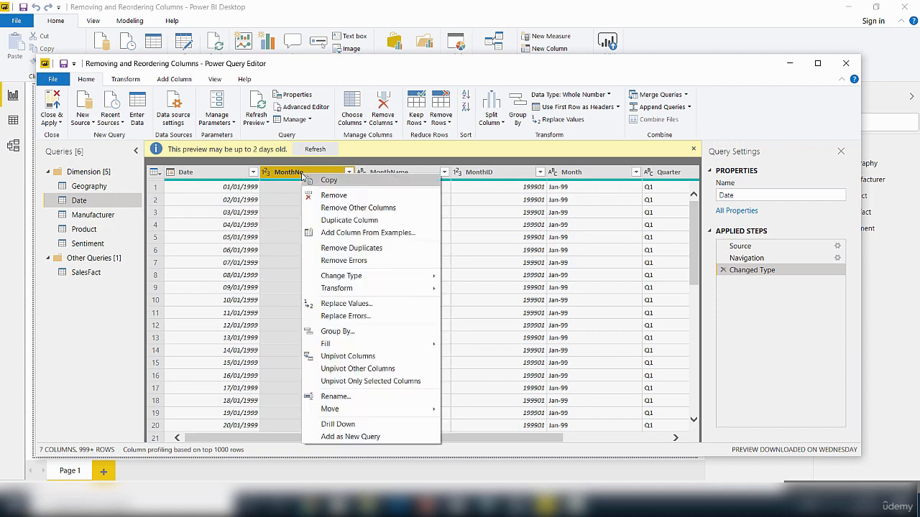
{"action": "left_click", "coordinate": [335, 198]}
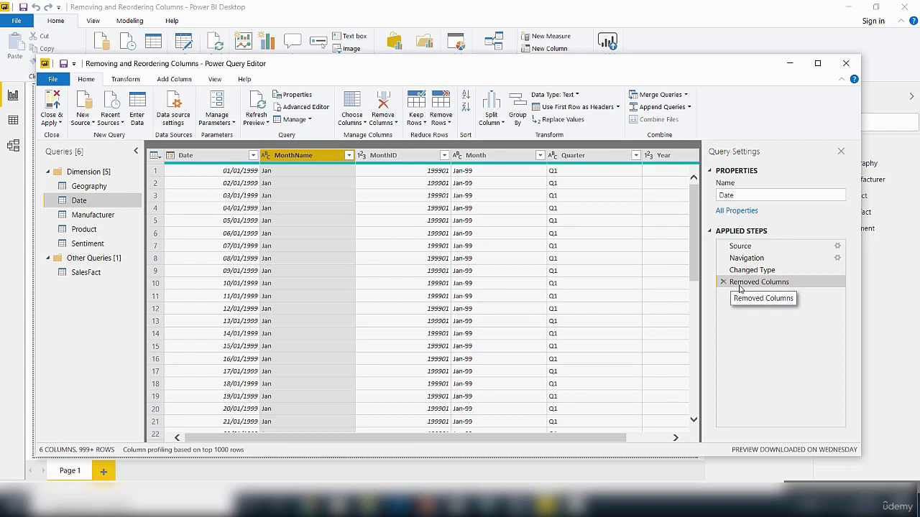
{"action": "left_click", "coordinate": [406, 161]}
{"action": "right_click", "coordinate": [406, 161]}
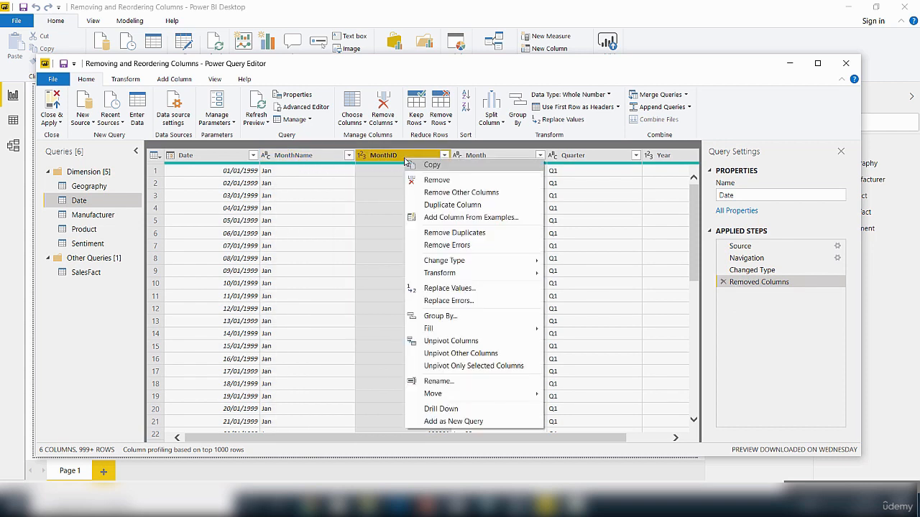
{"action": "left_click", "coordinate": [441, 182]}
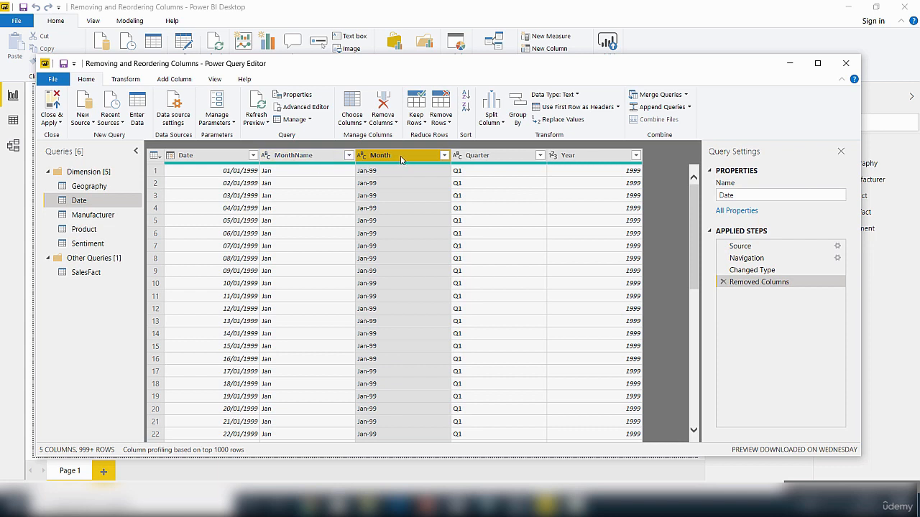
Reorder the Date query's columns so that Month precedes MonthName and Year precedes Quarter
{"action": "left_click_drag", "start_coordinate": [401, 159], "coordinate": [308, 170]}
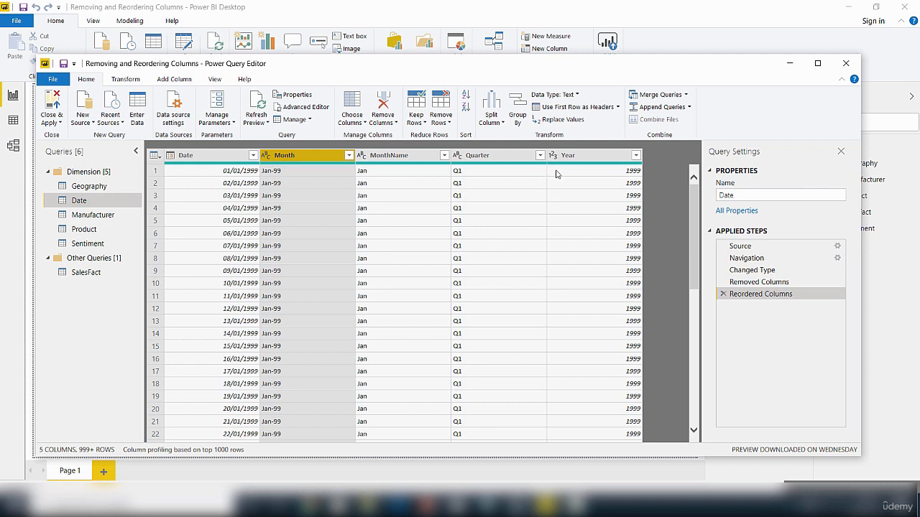
{"action": "left_click", "coordinate": [586, 157]}
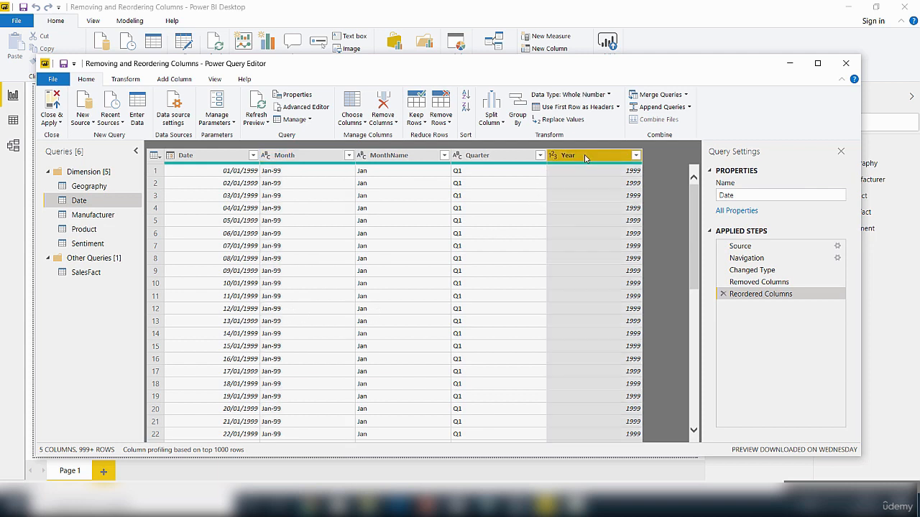
{"action": "left_click_drag", "start_coordinate": [586, 157], "coordinate": [485, 165]}
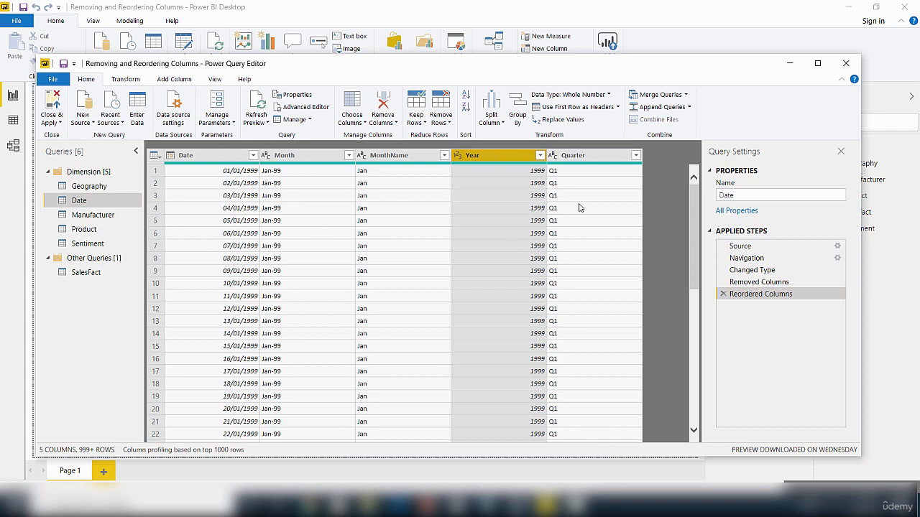
Delete the Reordered Columns and Removed Columns applied steps from the Date query
{"action": "left_click", "coordinate": [724, 295]}
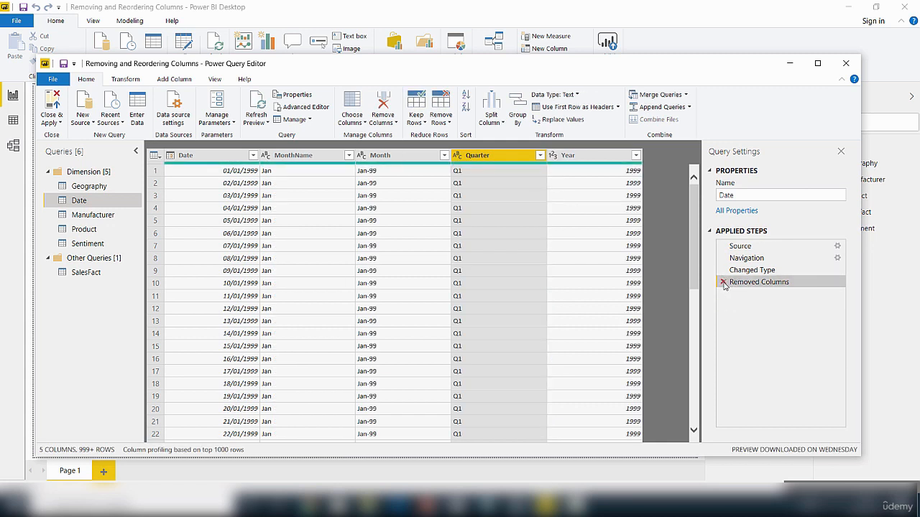
{"action": "left_click", "coordinate": [724, 282]}
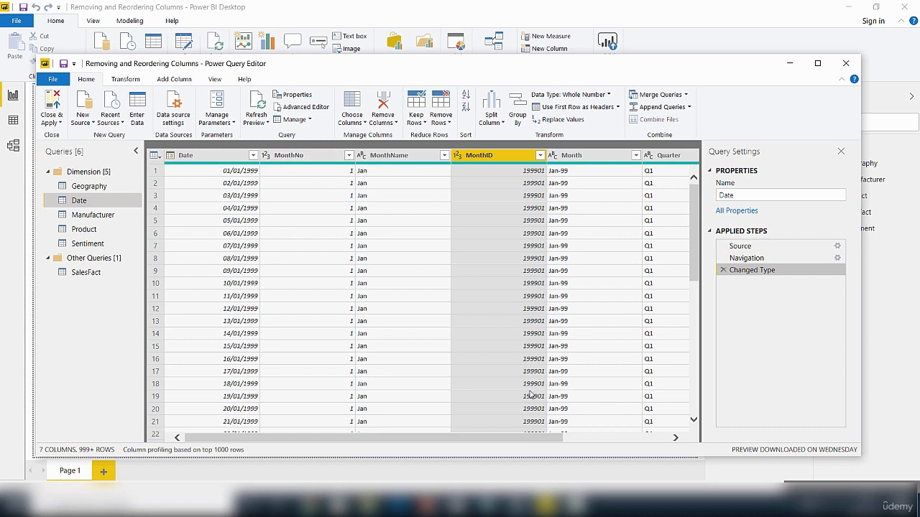
In the Product query, compare the Product.1 column with the Manufacturer column and remove Product.1
{"action": "left_click", "coordinate": [84, 229]}
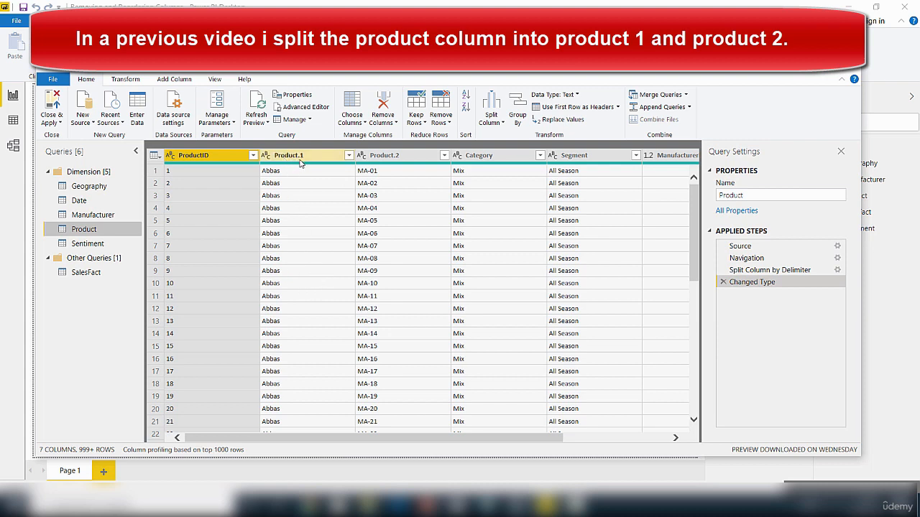
{"action": "left_click", "coordinate": [281, 207]}
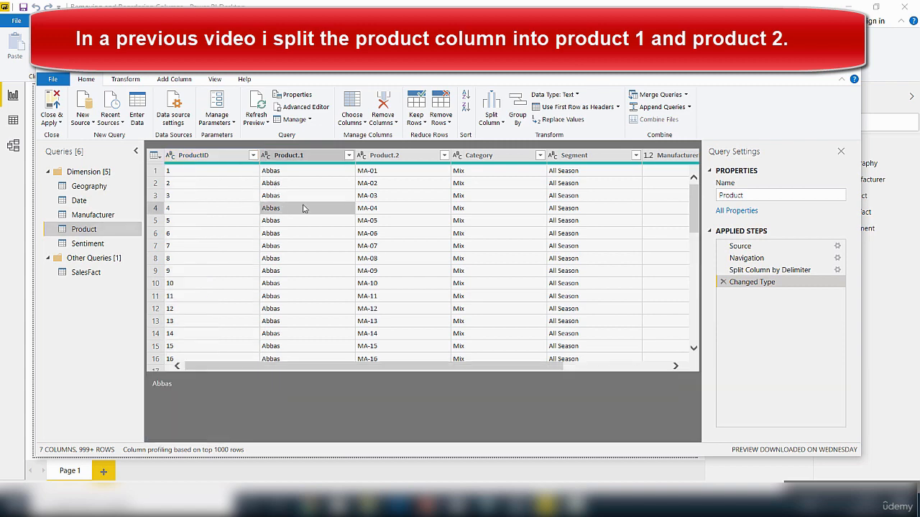
{"action": "left_click_drag", "start_coordinate": [542, 370], "coordinate": [685, 382]}
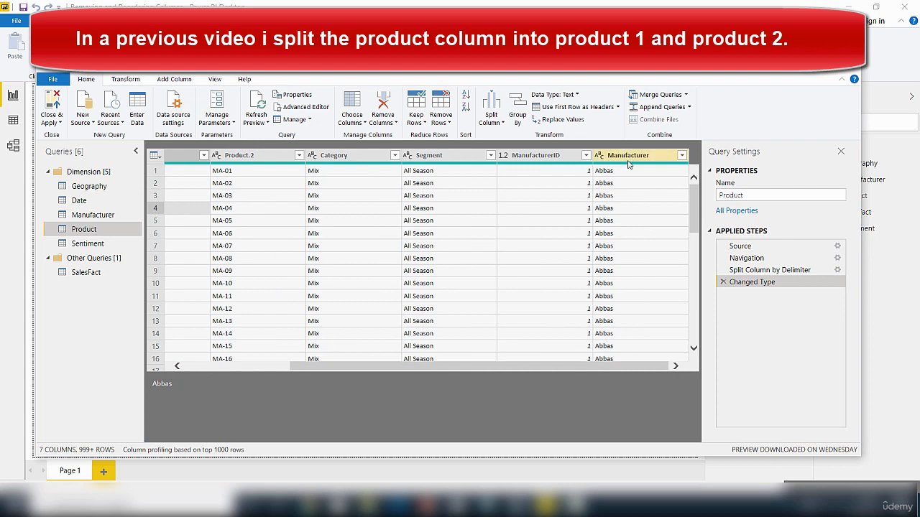
{"action": "left_click", "coordinate": [604, 174]}
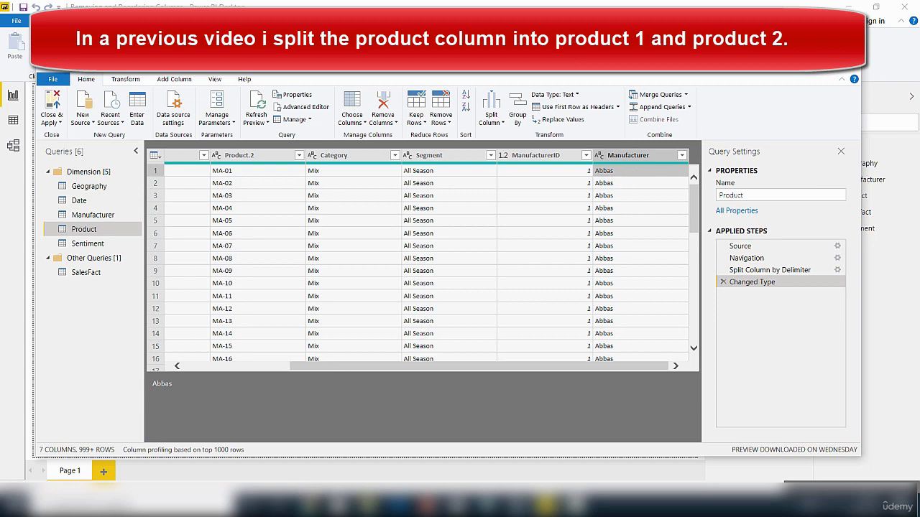
{"action": "left_click_drag", "start_coordinate": [350, 368], "coordinate": [222, 368]}
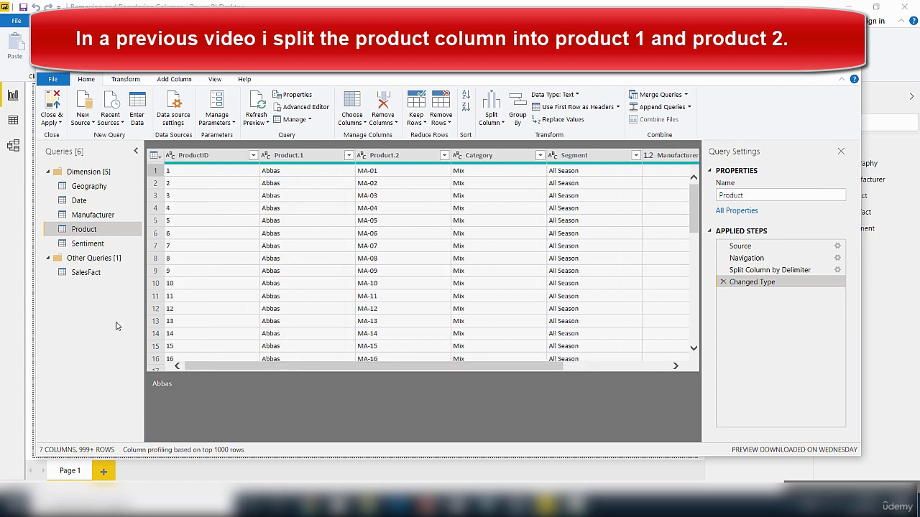
{"action": "left_click", "coordinate": [302, 160]}
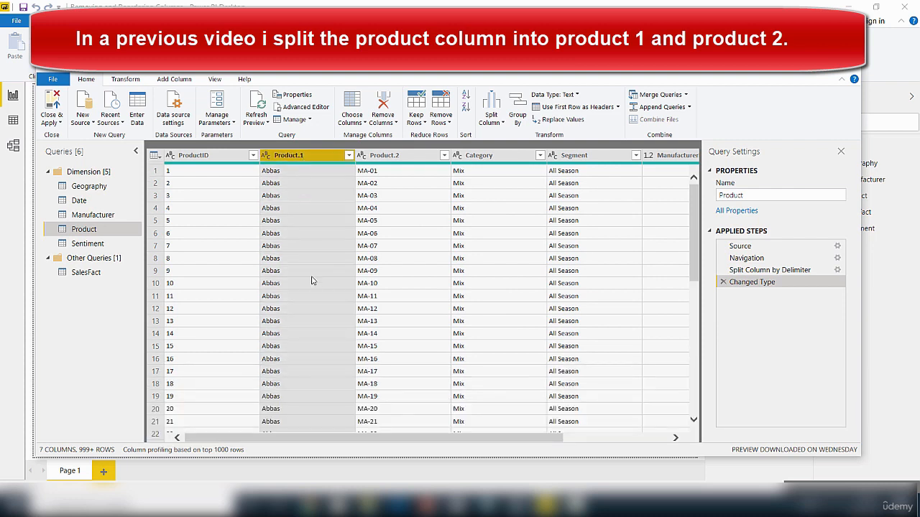
{"action": "right_click", "coordinate": [307, 160]}
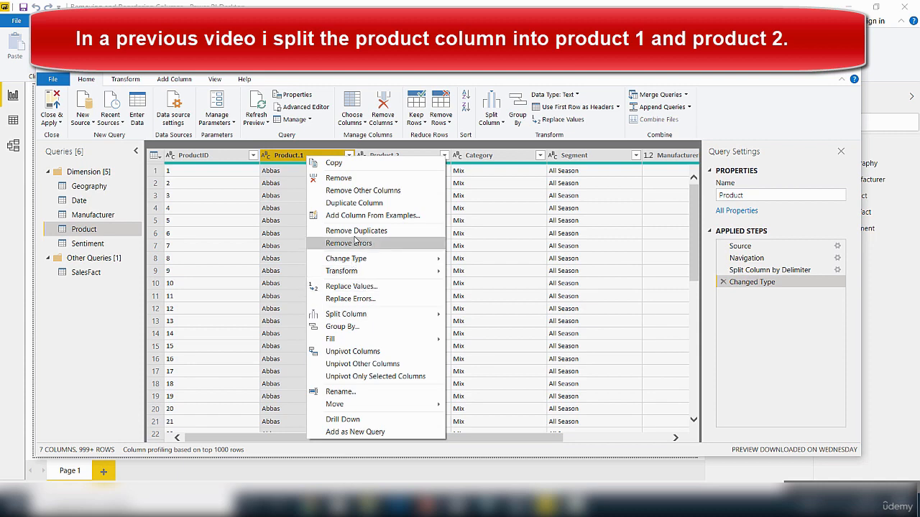
{"action": "left_click", "coordinate": [337, 178]}
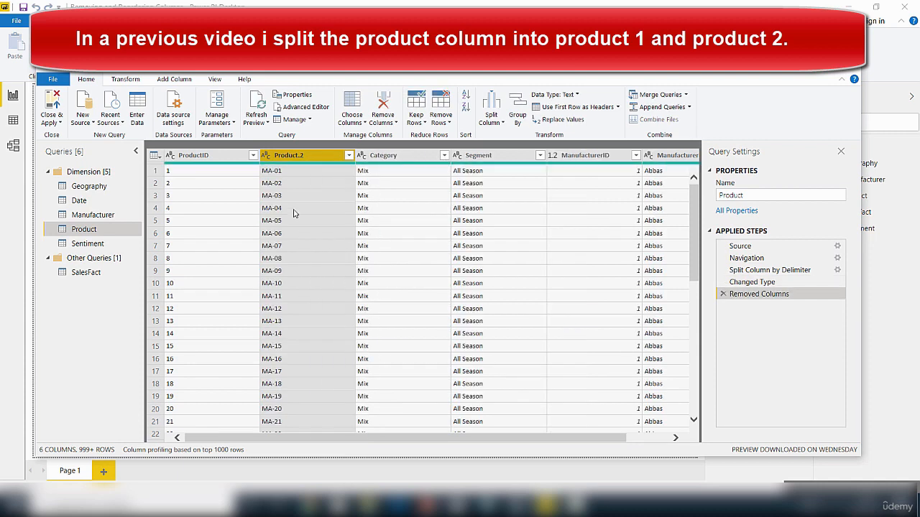
Rename the Product.2 column in the Product query as Product Code
{"action": "right_click", "coordinate": [309, 159]}
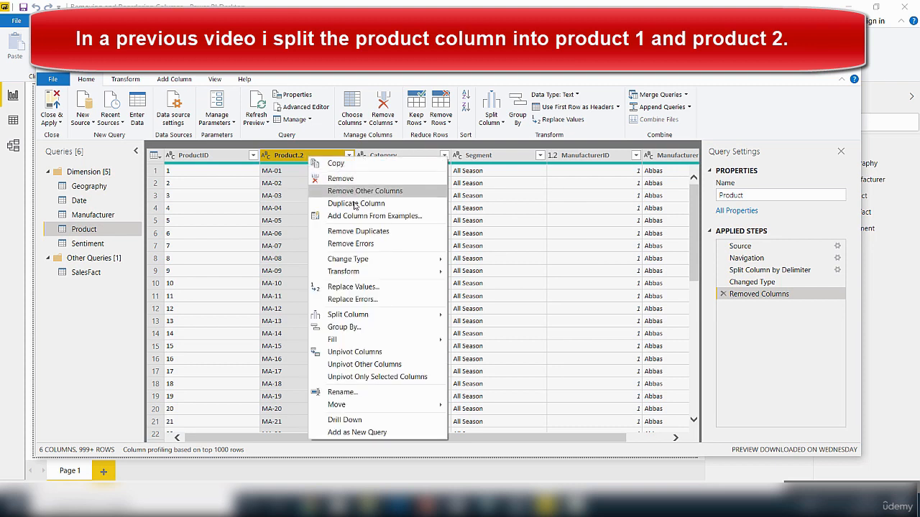
{"action": "left_click", "coordinate": [342, 393]}
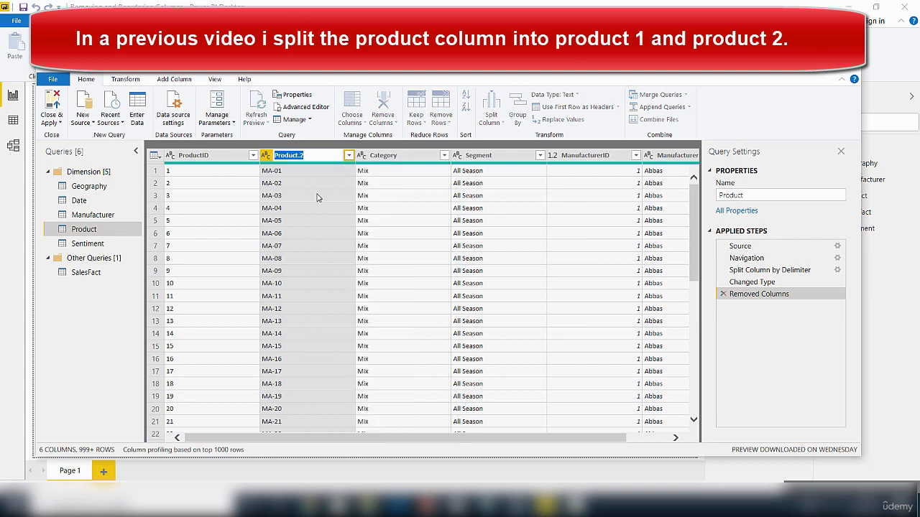
{"action": "key", "text": "Escape"}
{"action": "key", "text": "Return"}
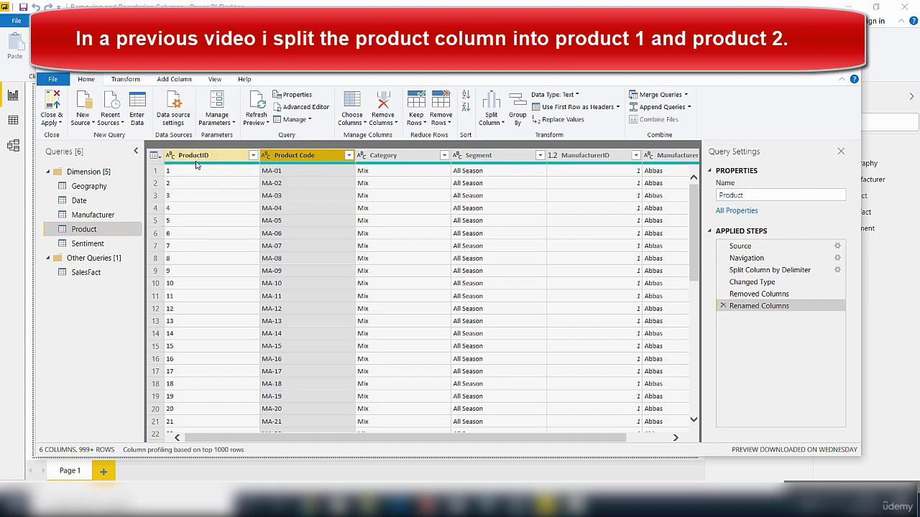
Reorder the Product query's columns so that ManufacturerID follows ProductID and Segment precedes Category
{"action": "left_click_drag", "start_coordinate": [597, 157], "coordinate": [308, 167]}
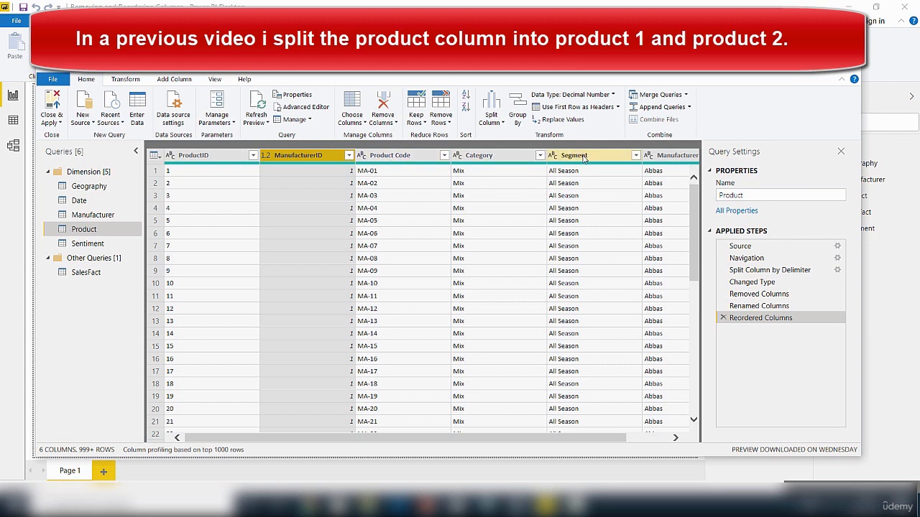
{"action": "left_click_drag", "start_coordinate": [584, 160], "coordinate": [480, 169]}
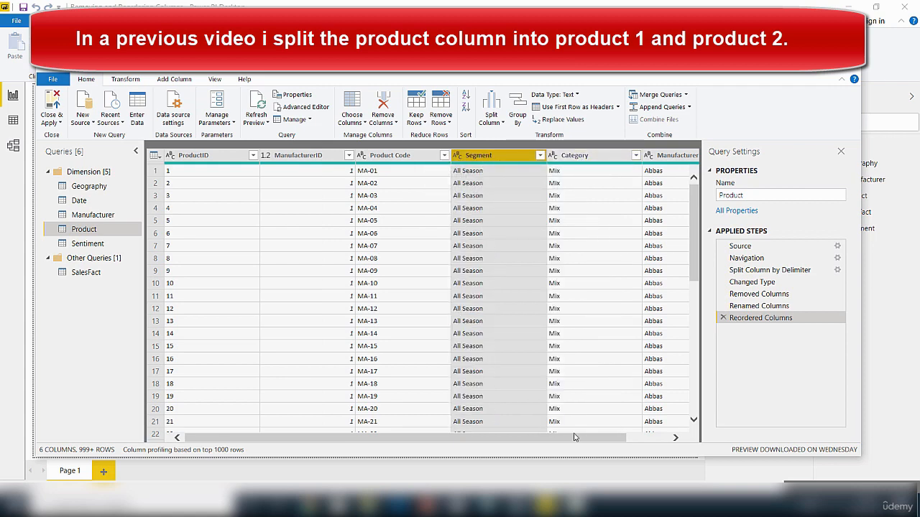
Compare the Product query with the Manufacturer query and remove the Manufacturer column from the Product query
{"action": "left_click_drag", "start_coordinate": [588, 437], "coordinate": [652, 435]}
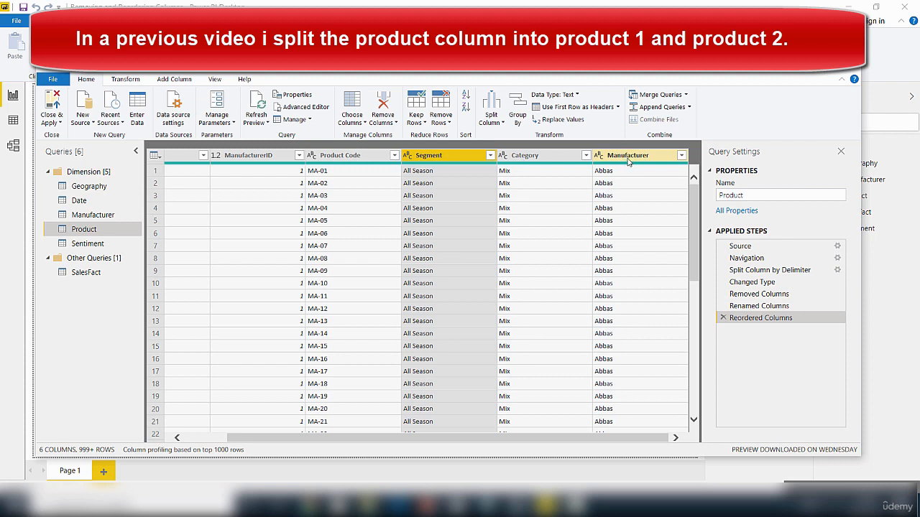
{"action": "left_click", "coordinate": [91, 217]}
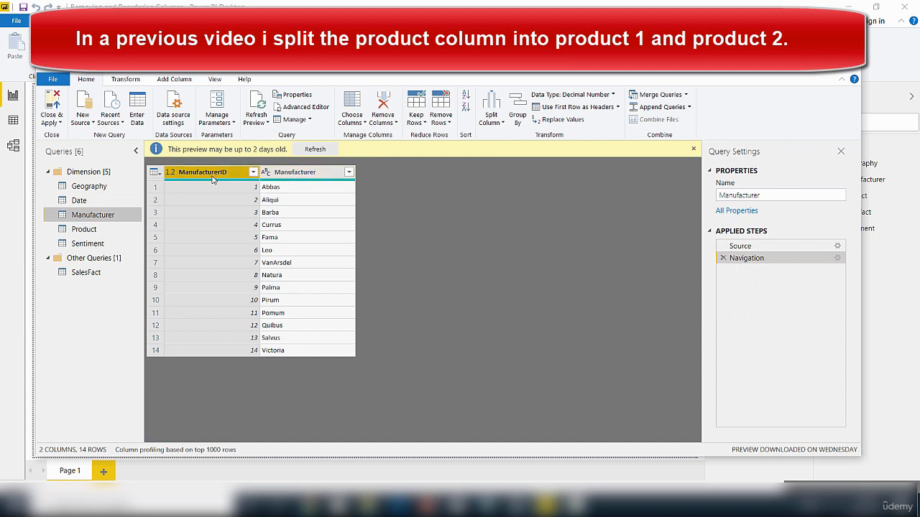
{"action": "left_click", "coordinate": [84, 230]}
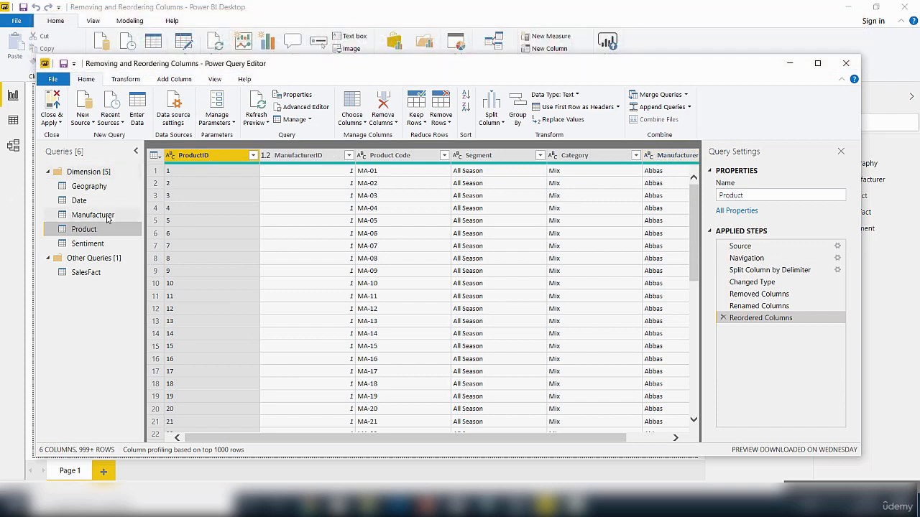
{"action": "left_click", "coordinate": [104, 217]}
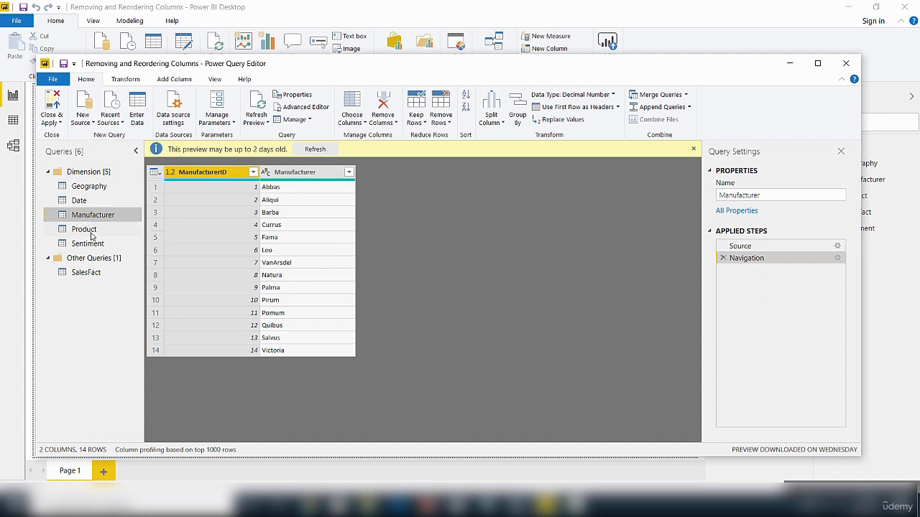
{"action": "left_click", "coordinate": [85, 230]}
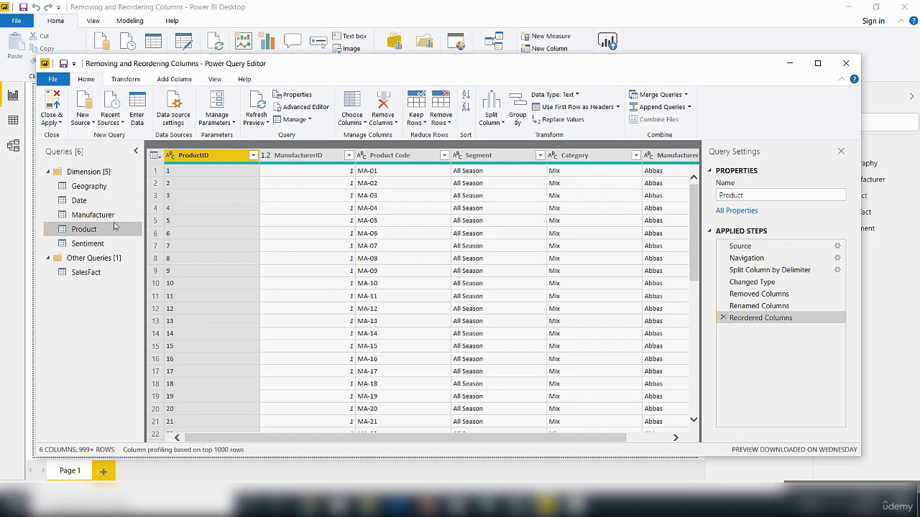
{"action": "left_click", "coordinate": [666, 156]}
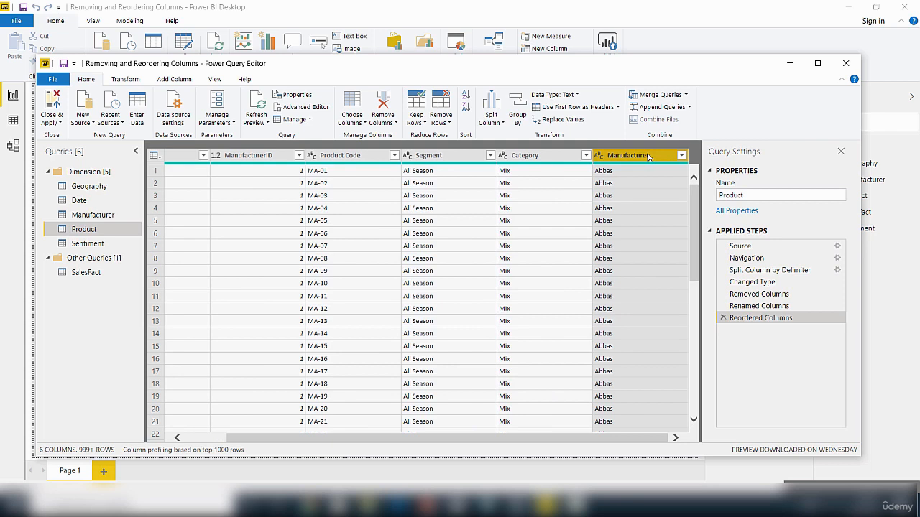
{"action": "right_click", "coordinate": [648, 157]}
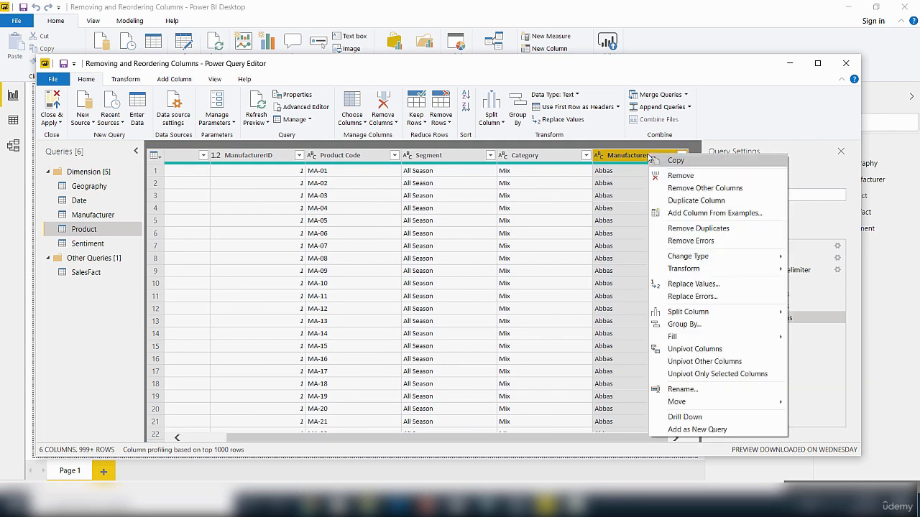
{"action": "left_click", "coordinate": [703, 180]}
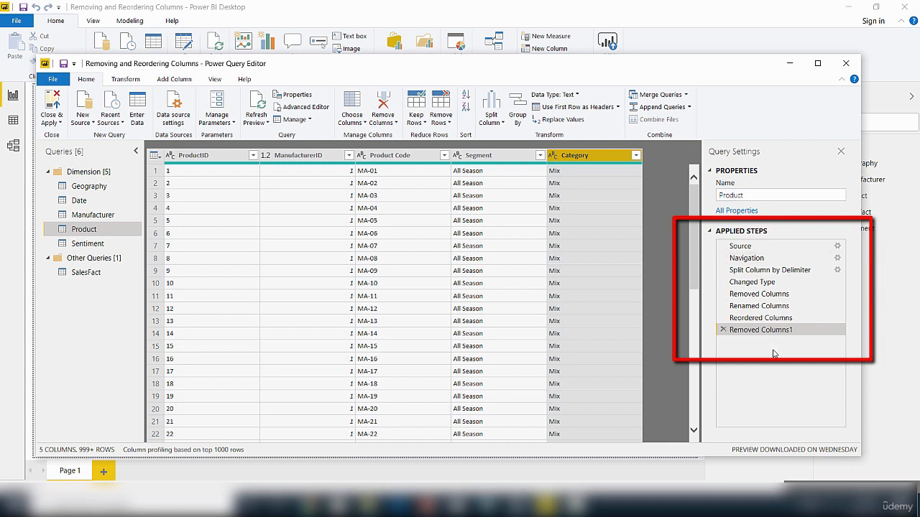
Delete the Removed Columns, Renamed Columns, Reordered Columns and Removed Columns1 applied steps from the Product query
{"action": "left_click", "coordinate": [723, 295]}
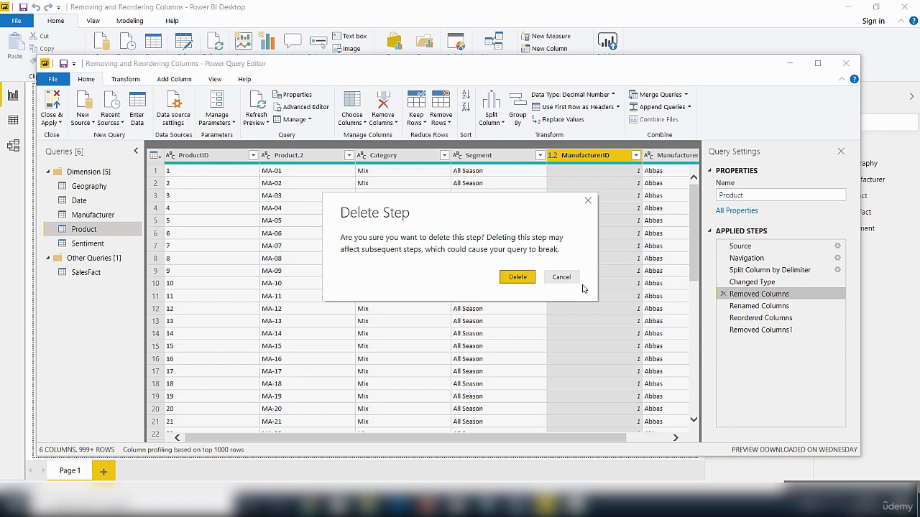
{"action": "left_click", "coordinate": [517, 278]}
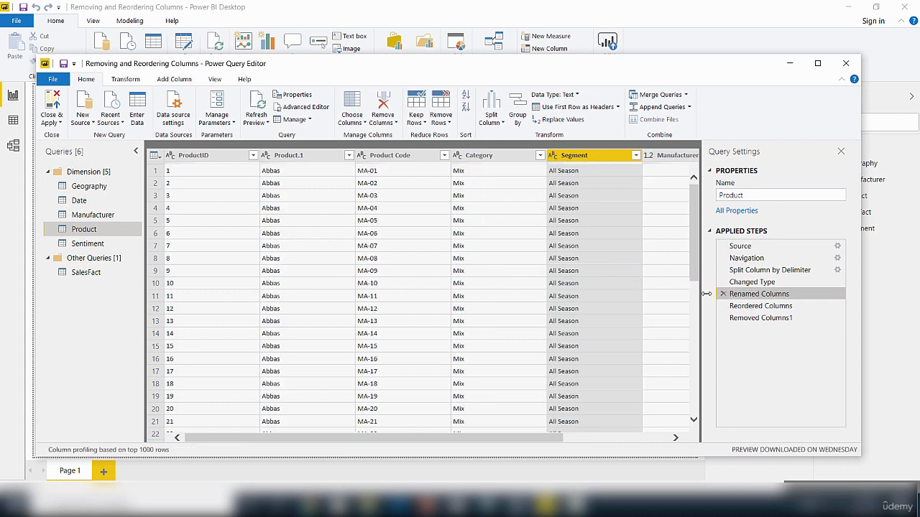
{"action": "left_click", "coordinate": [724, 294]}
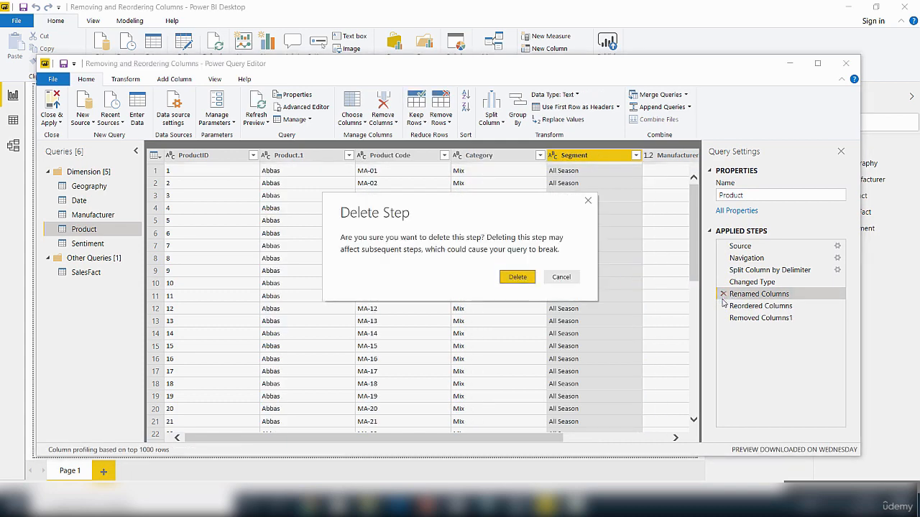
{"action": "left_click", "coordinate": [521, 281]}
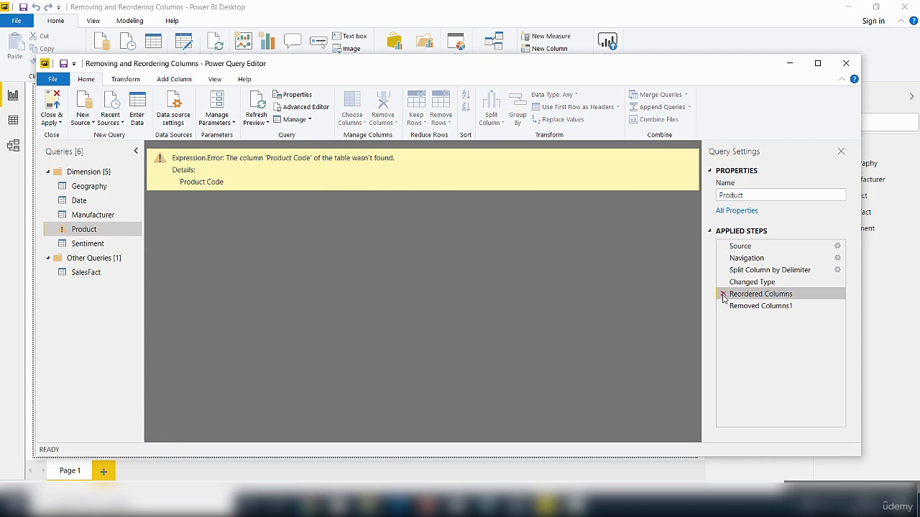
{"action": "left_click", "coordinate": [724, 294]}
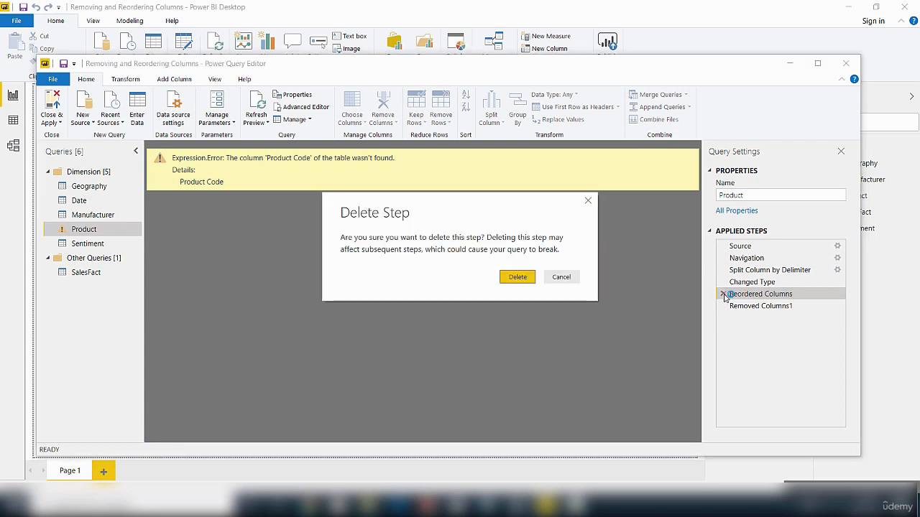
{"action": "left_click", "coordinate": [517, 277]}
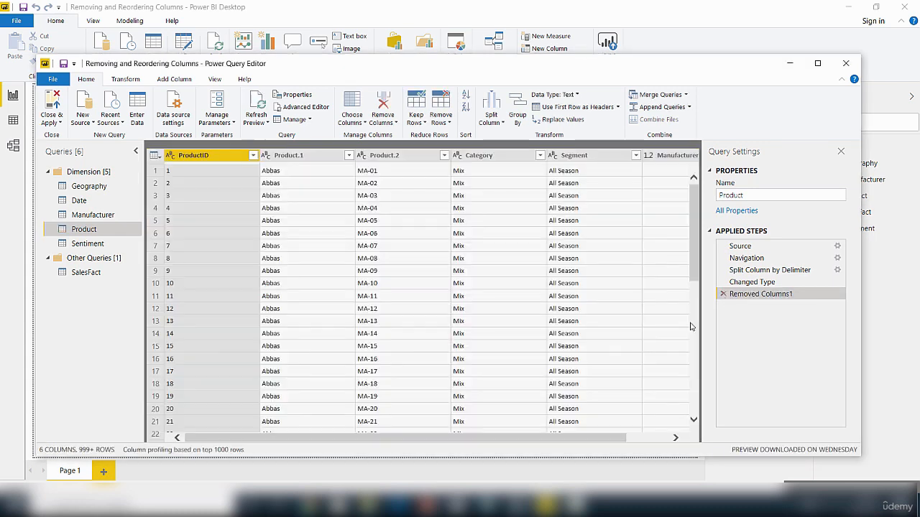
{"action": "left_click", "coordinate": [724, 294]}
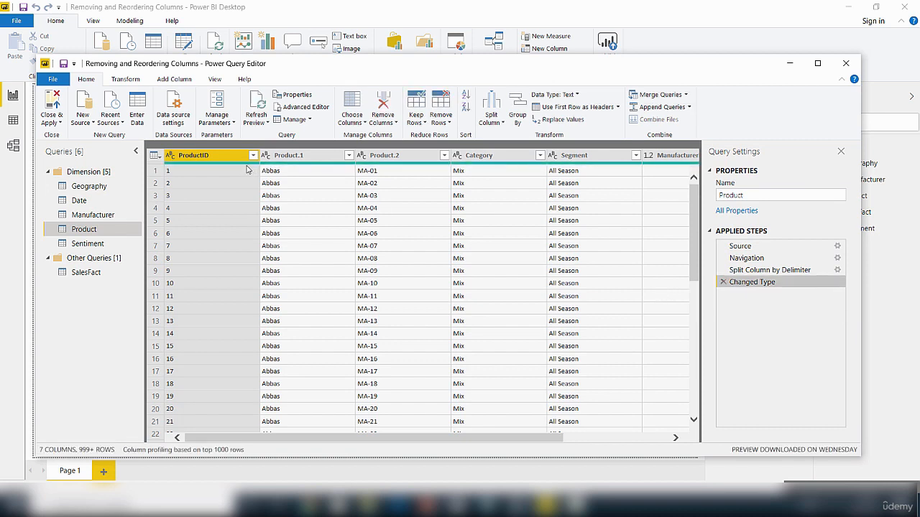